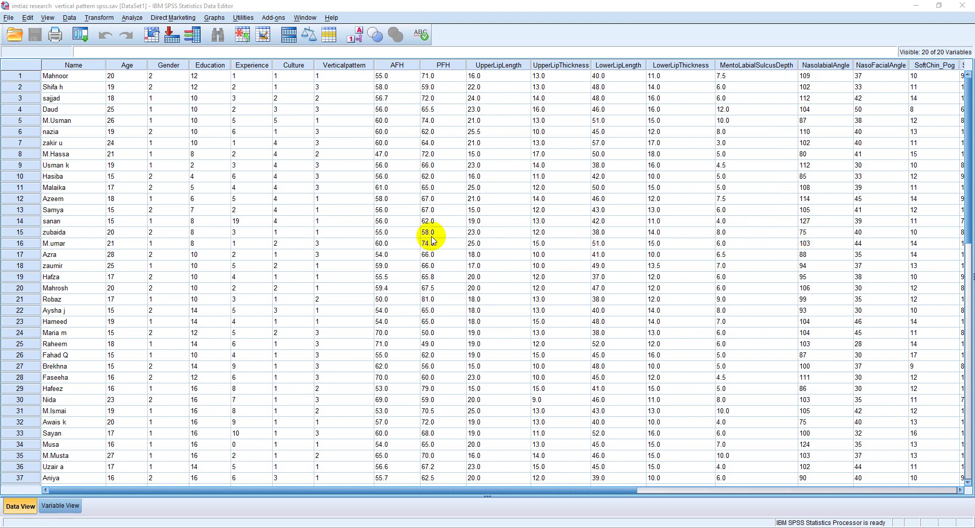
Examine the AFH and PFH columns across all cases in the data set.
{"action": "left_click", "coordinate": [401, 66]}
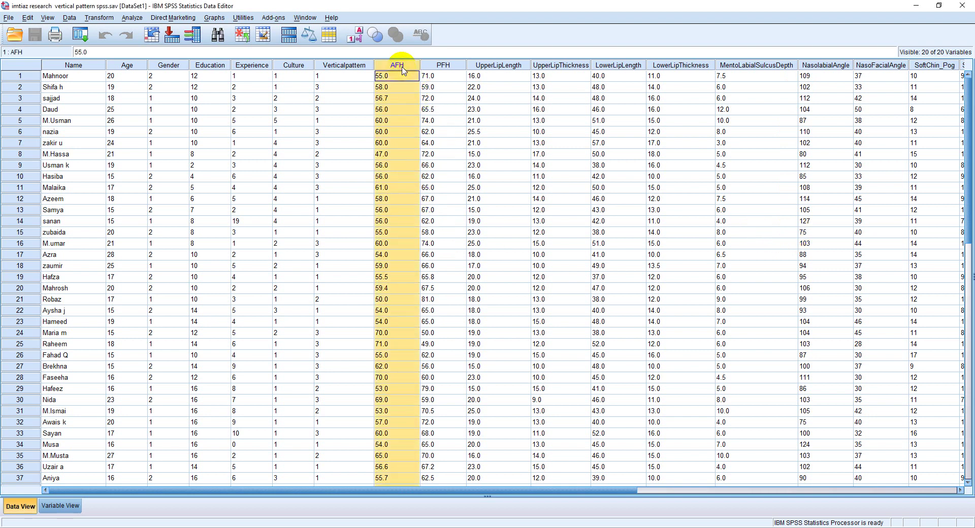
{"action": "left_click", "coordinate": [442, 65]}
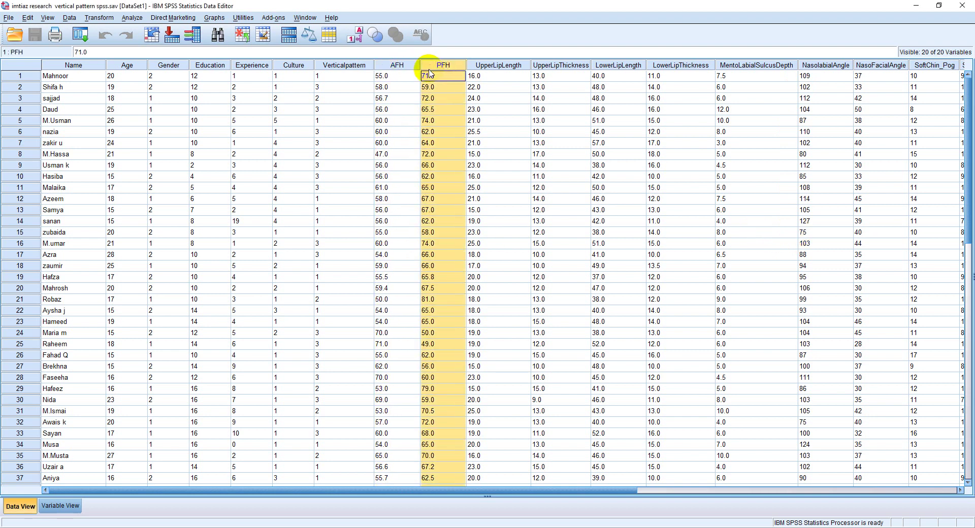
{"action": "left_click", "coordinate": [388, 65]}
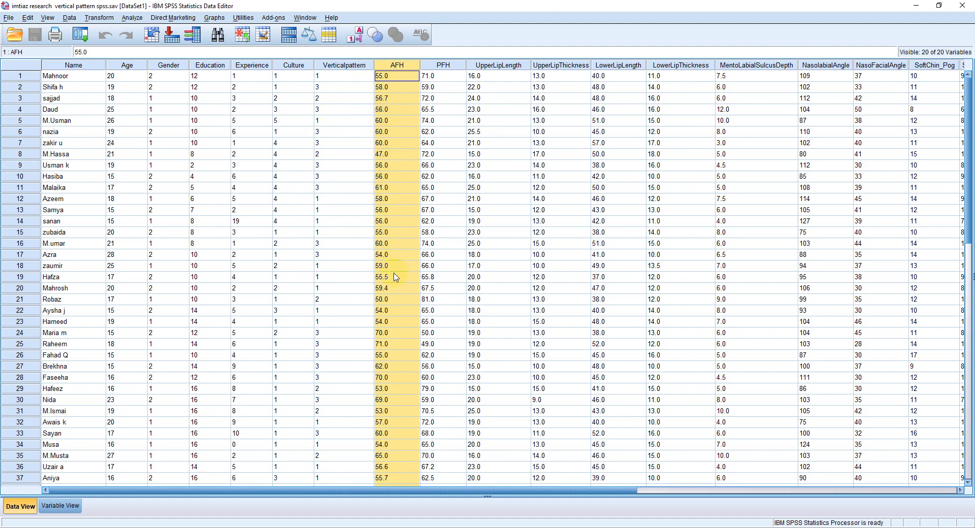
{"action": "left_click", "coordinate": [381, 155]}
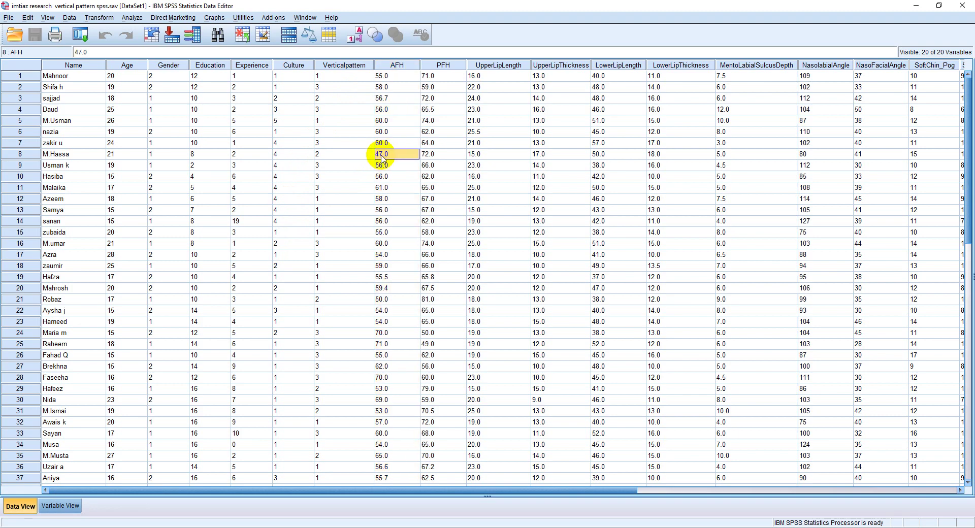
{"action": "left_click", "coordinate": [391, 333]}
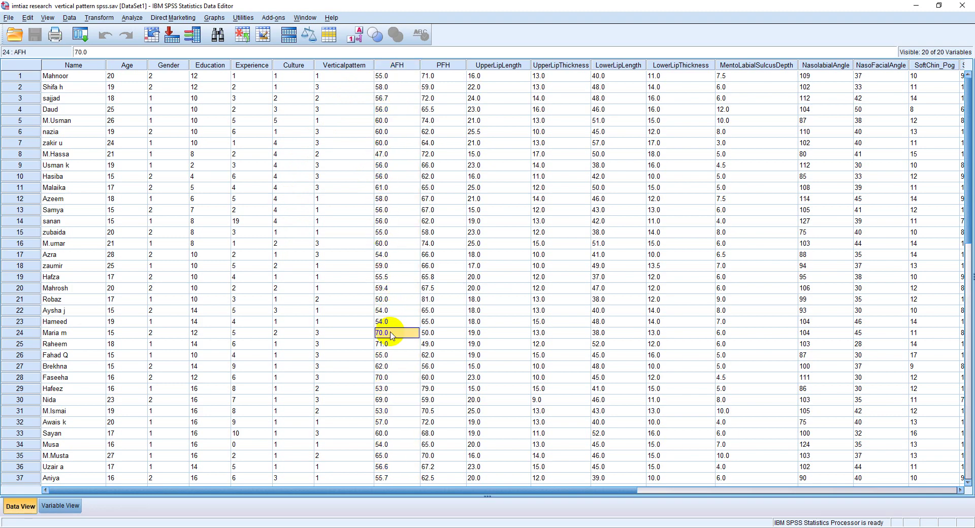
{"action": "scroll", "coordinate": [399, 389], "scroll_direction": "down", "scroll_amount": 7}
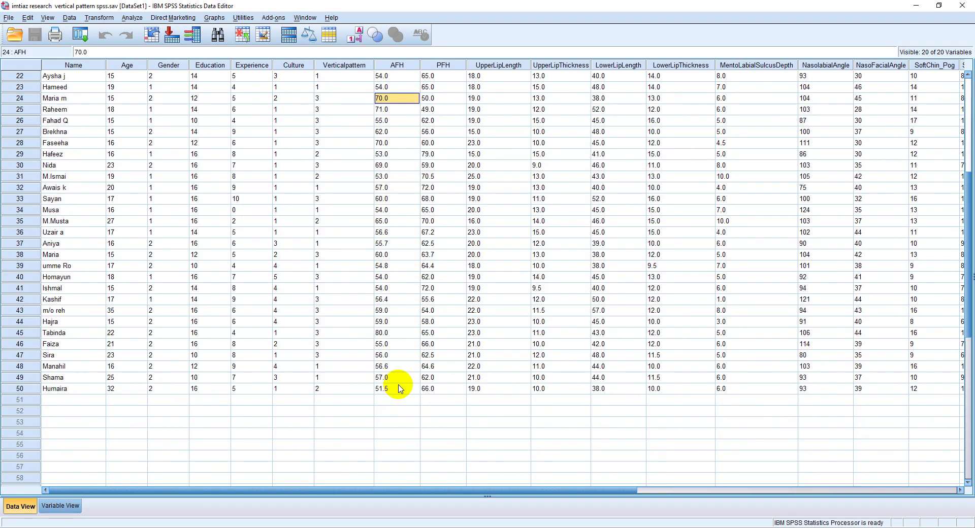
{"action": "scroll", "coordinate": [398, 389], "scroll_direction": "up", "scroll_amount": 7}
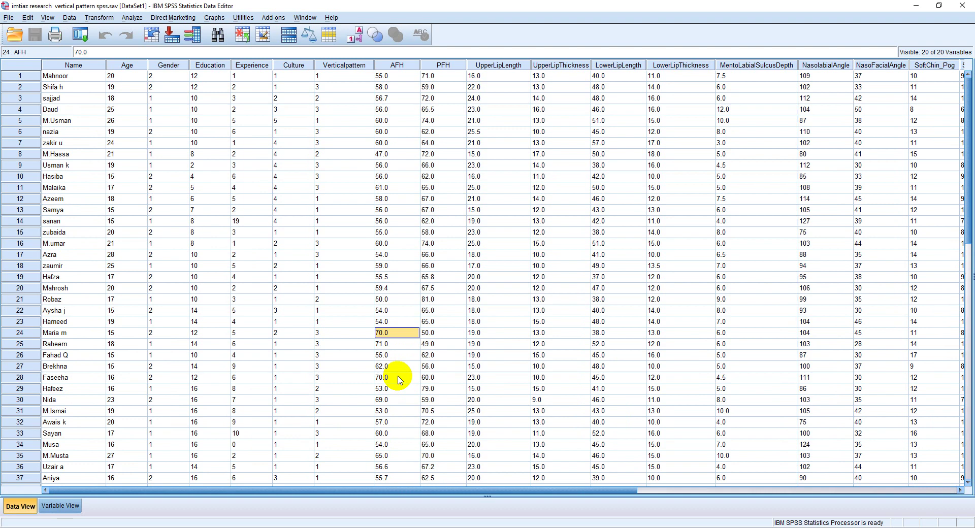
{"action": "left_click", "coordinate": [447, 288]}
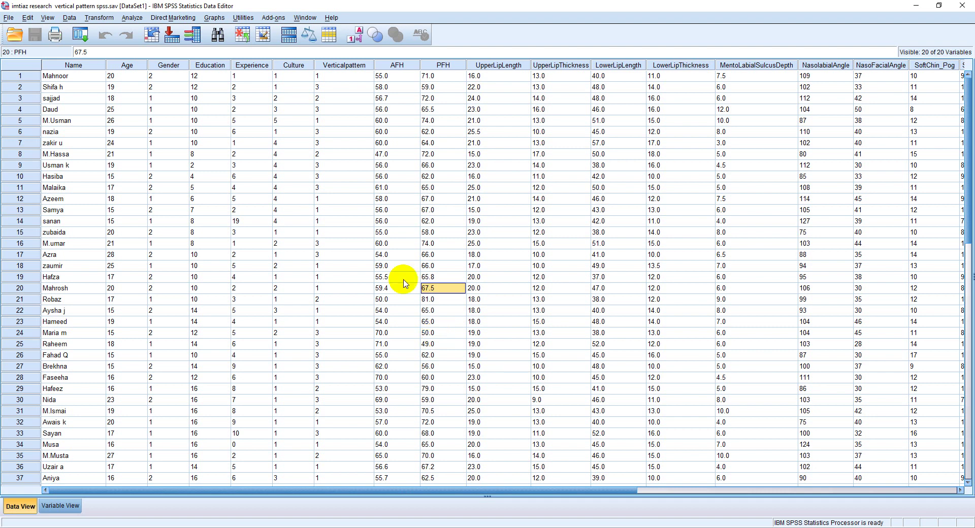
{"action": "left_click", "coordinate": [404, 68]}
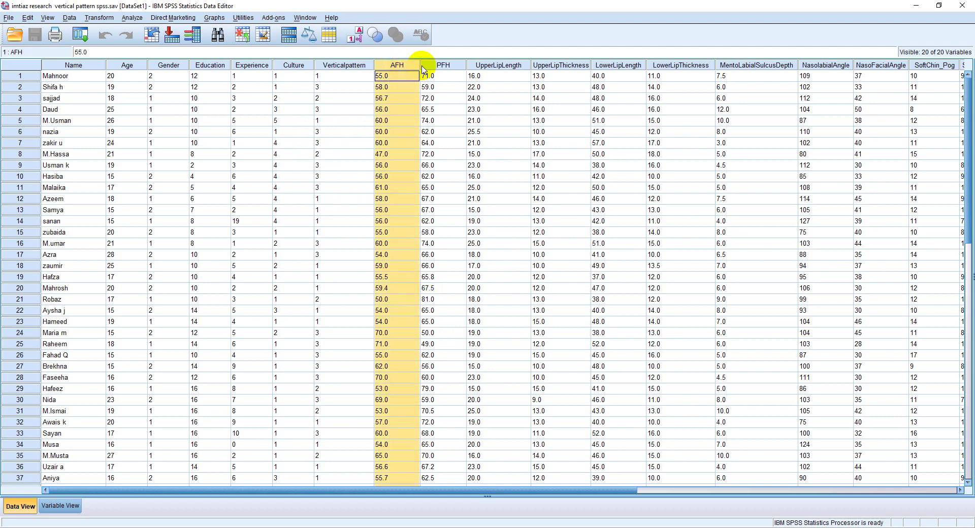
{"action": "left_click", "coordinate": [444, 66]}
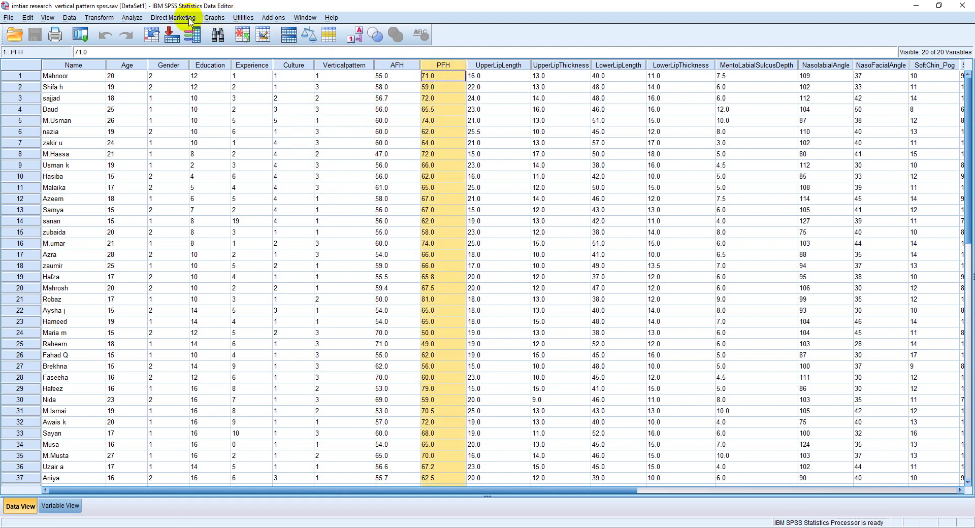
Open the One-Sample T Test and clear AFH and PFH from the test variables along with the existing test value.
{"action": "left_click", "coordinate": [137, 20]}
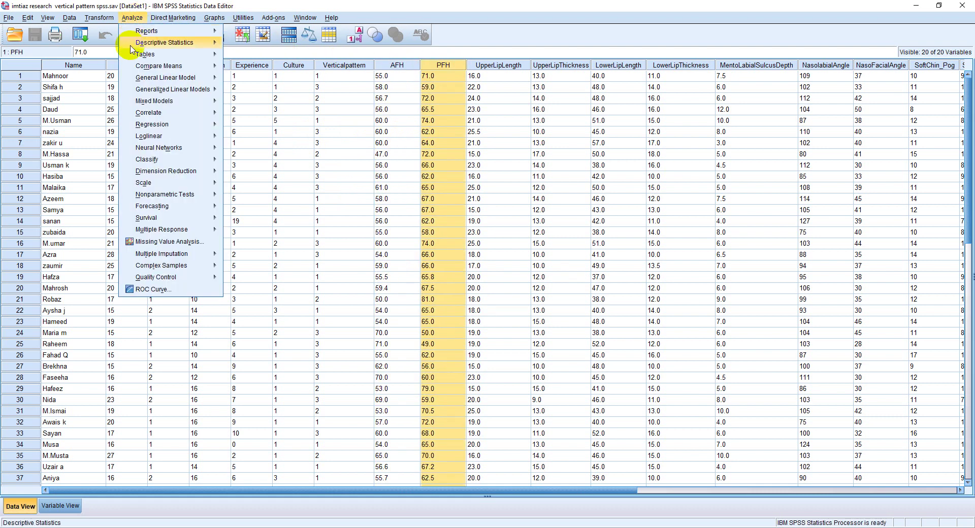
{"action": "mouse_move", "coordinate": [140, 68]}
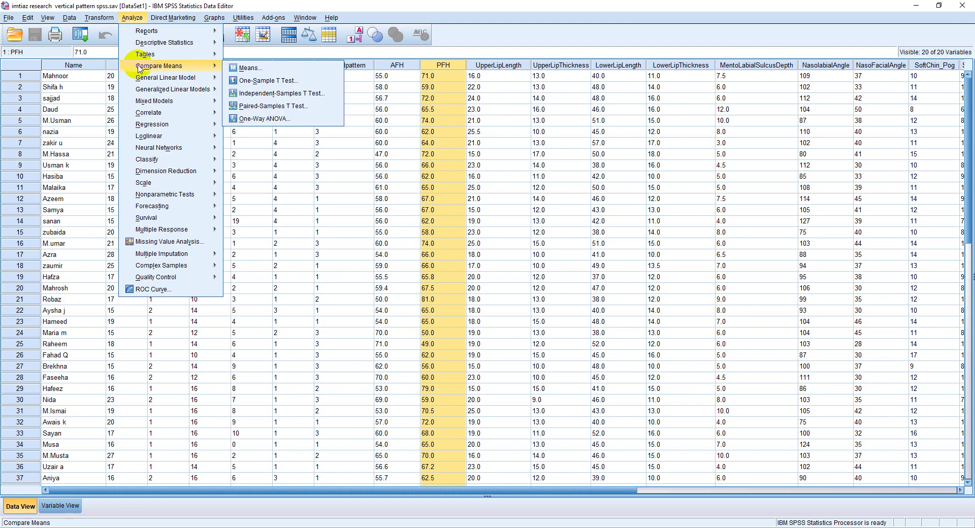
{"action": "left_click", "coordinate": [262, 81]}
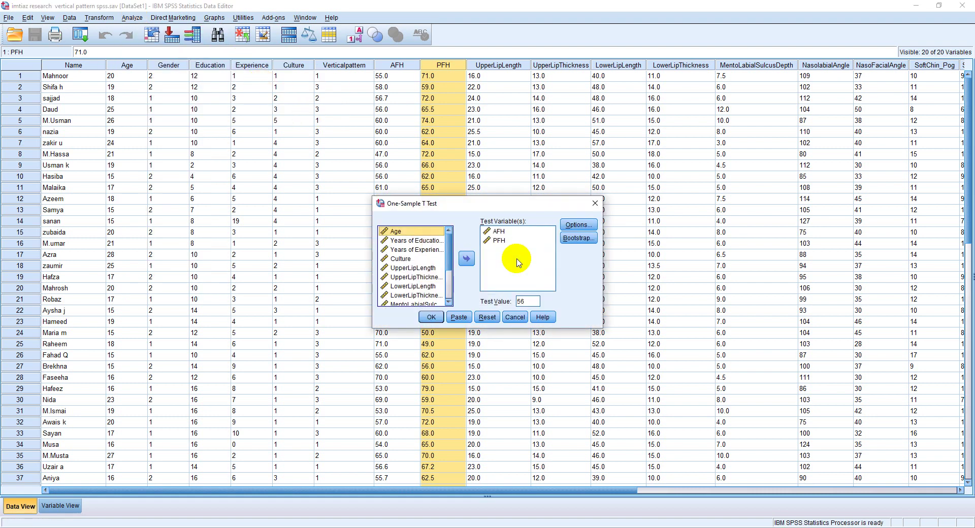
{"action": "left_click", "coordinate": [503, 241]}
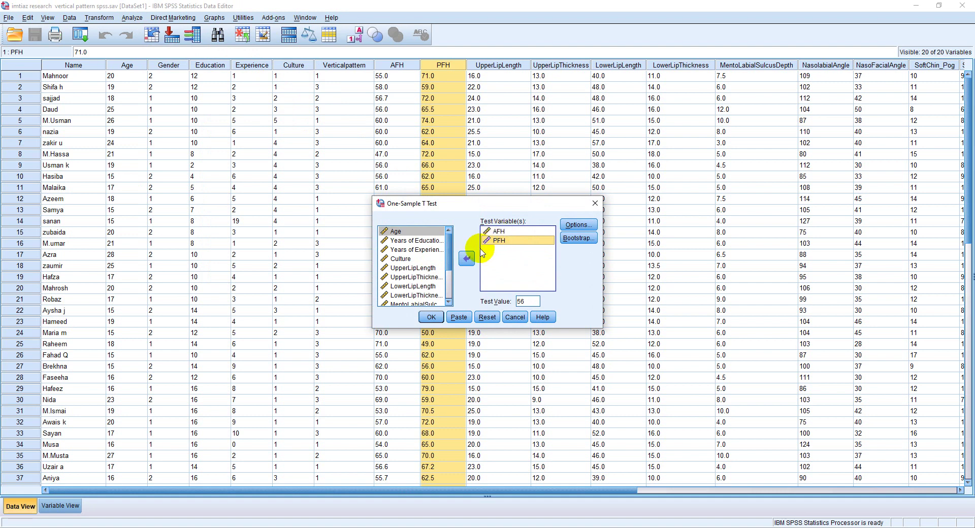
{"action": "left_click", "coordinate": [466, 258]}
{"action": "left_click", "coordinate": [466, 259]}
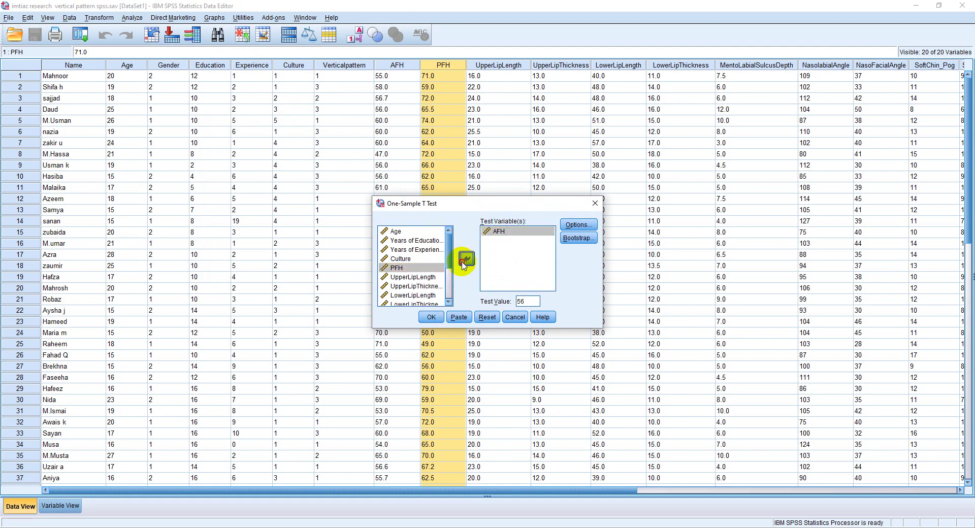
{"action": "left_click", "coordinate": [517, 301]}
{"action": "left_click", "coordinate": [527, 299]}
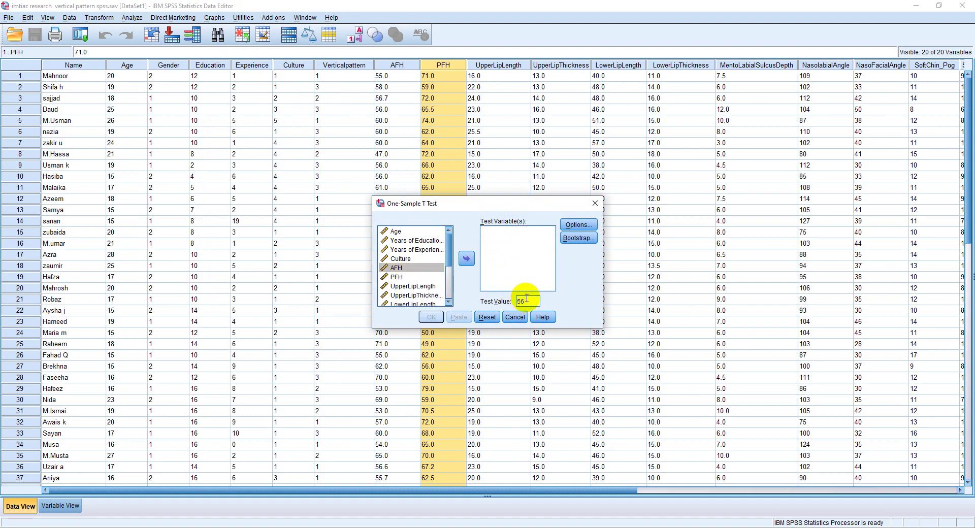
{"action": "key", "text": "BackSpace"}
{"action": "key", "text": "BackSpace"}
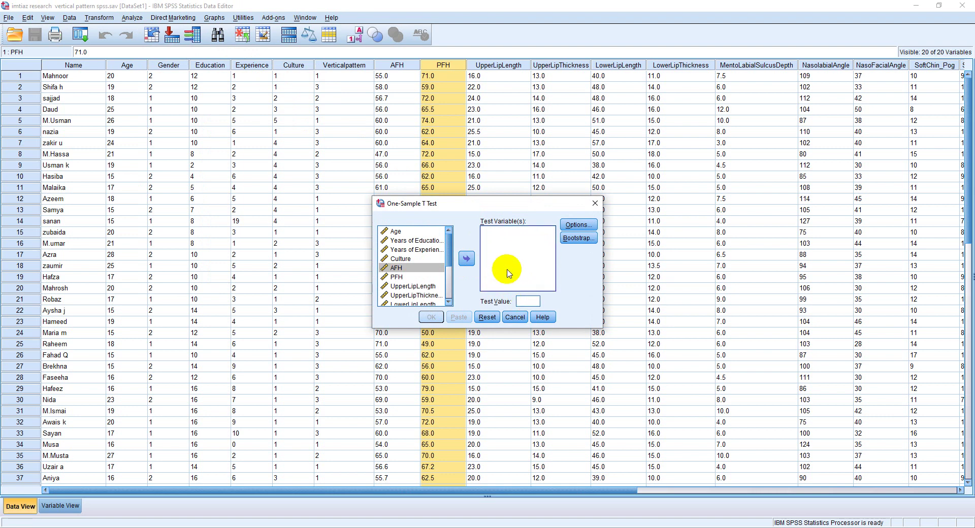
Add AFH and PFH as the test variables and set the test value to 56.
{"action": "left_click", "coordinate": [466, 259]}
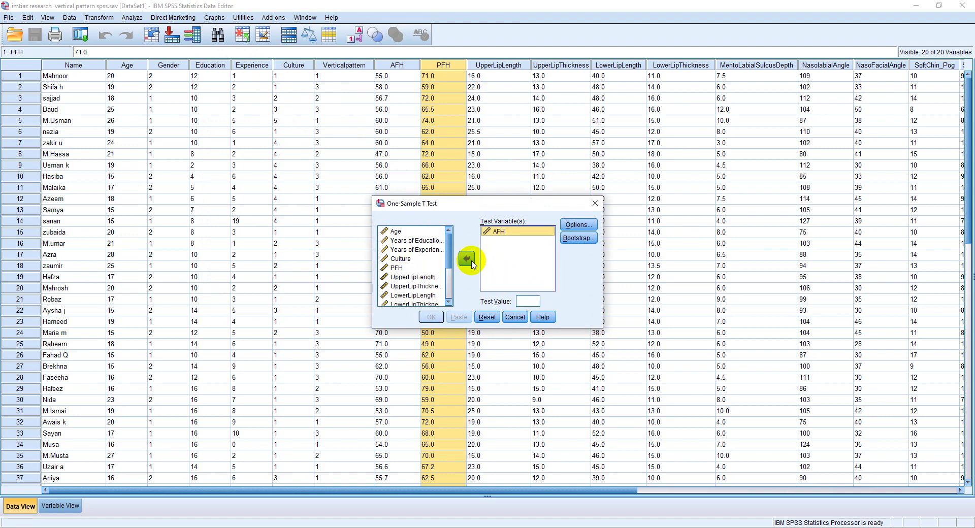
{"action": "left_click", "coordinate": [407, 268]}
{"action": "left_click", "coordinate": [466, 259]}
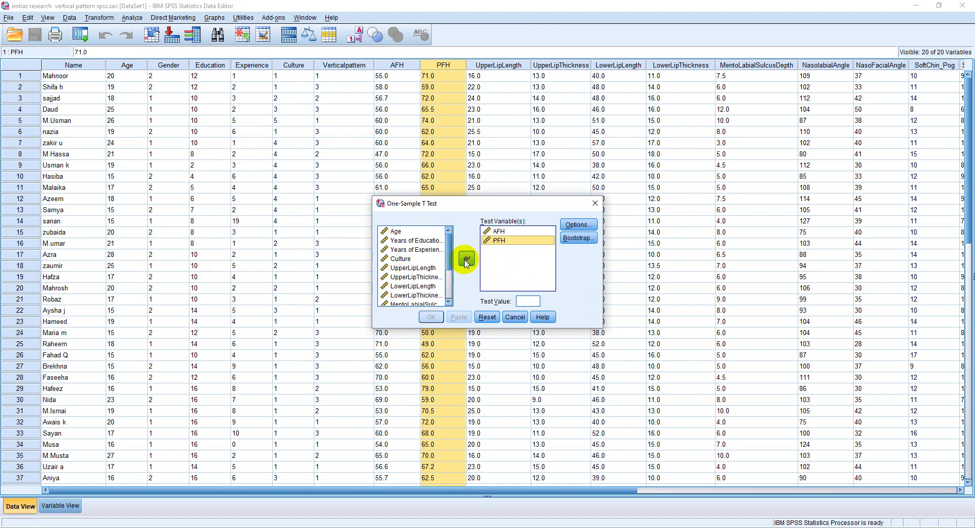
{"action": "left_click", "coordinate": [531, 303]}
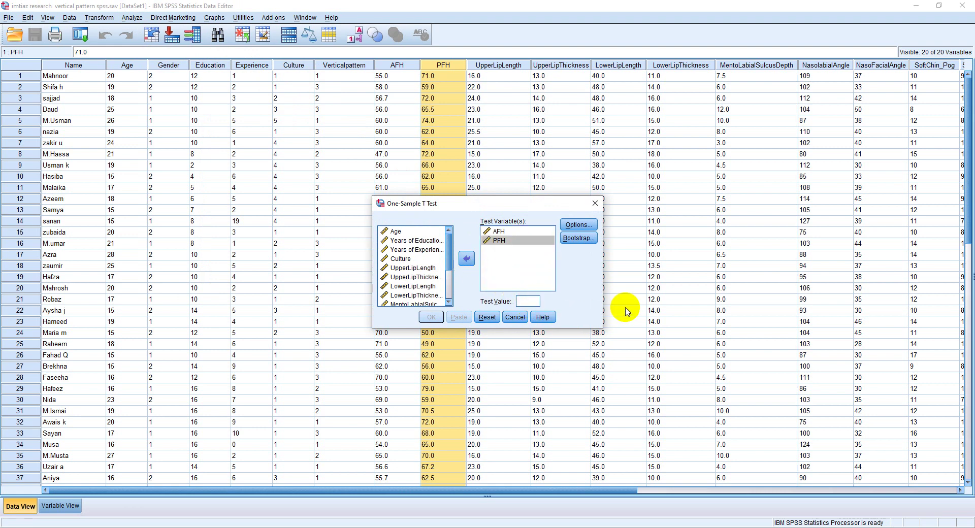
{"action": "type", "text": "56"}
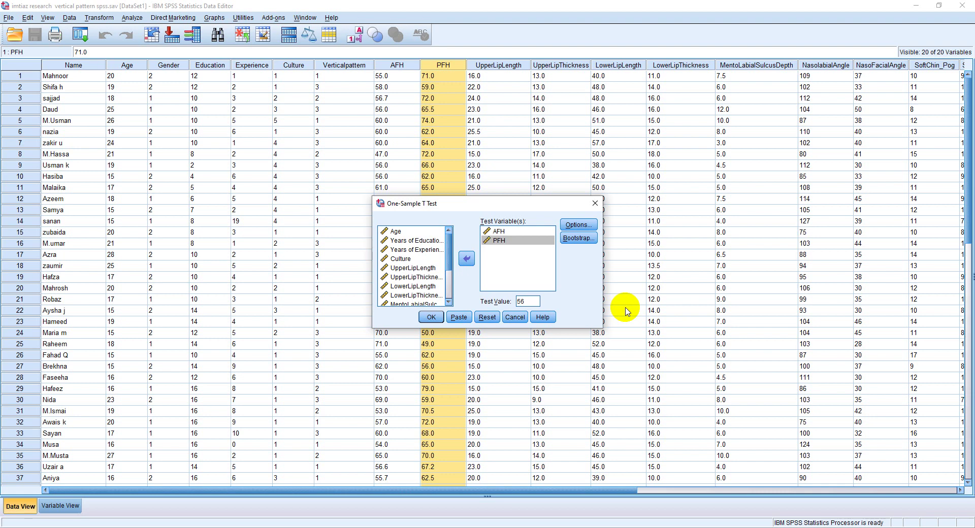
Check the confidence interval percentage in the test options and run the one-sample t test.
{"action": "left_click", "coordinate": [569, 225]}
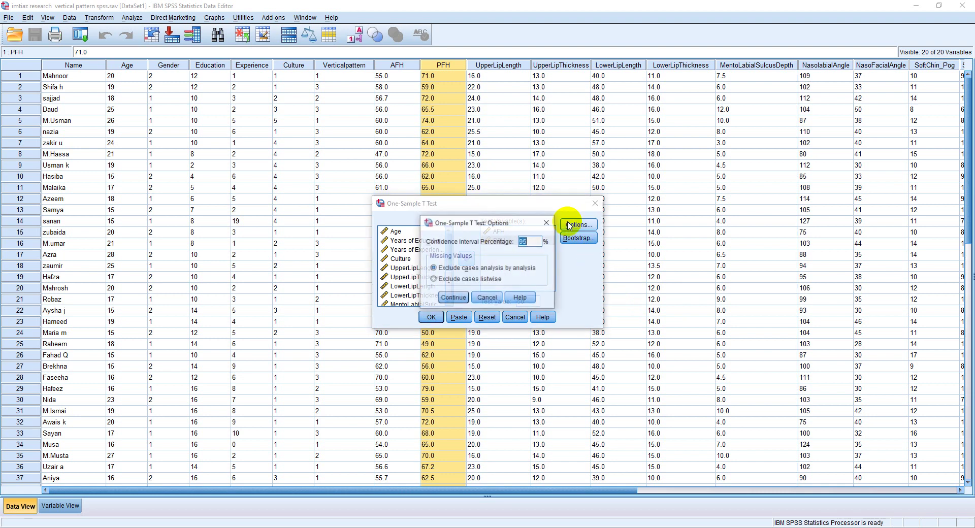
{"action": "left_click", "coordinate": [537, 242]}
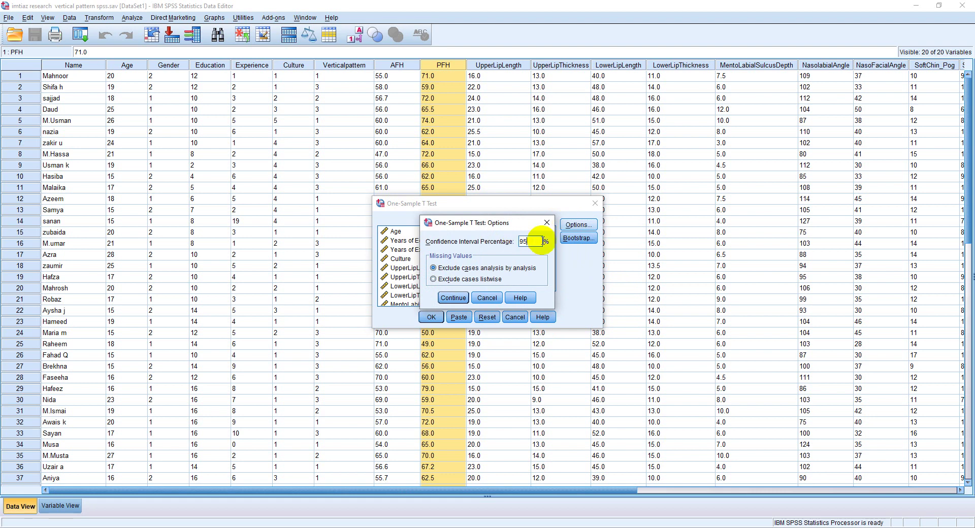
{"action": "left_click", "coordinate": [548, 225]}
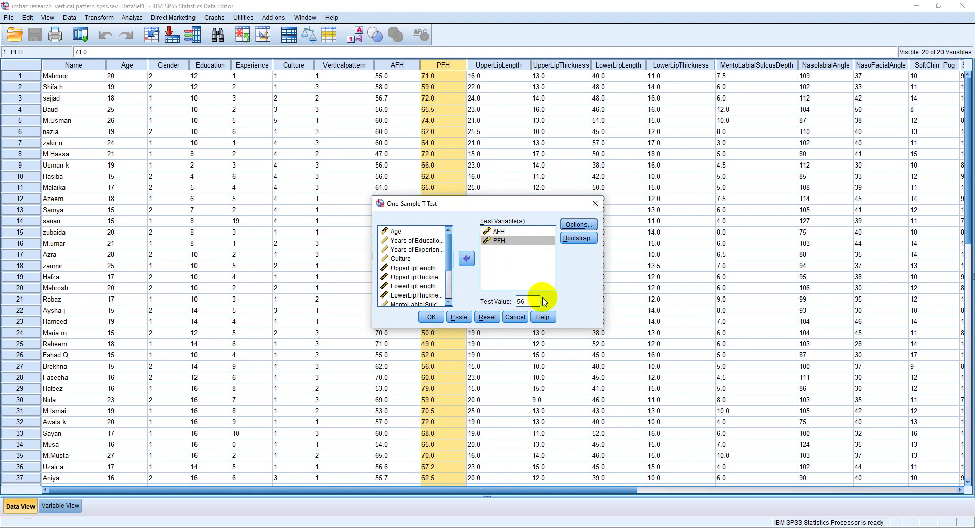
{"action": "left_click", "coordinate": [432, 318]}
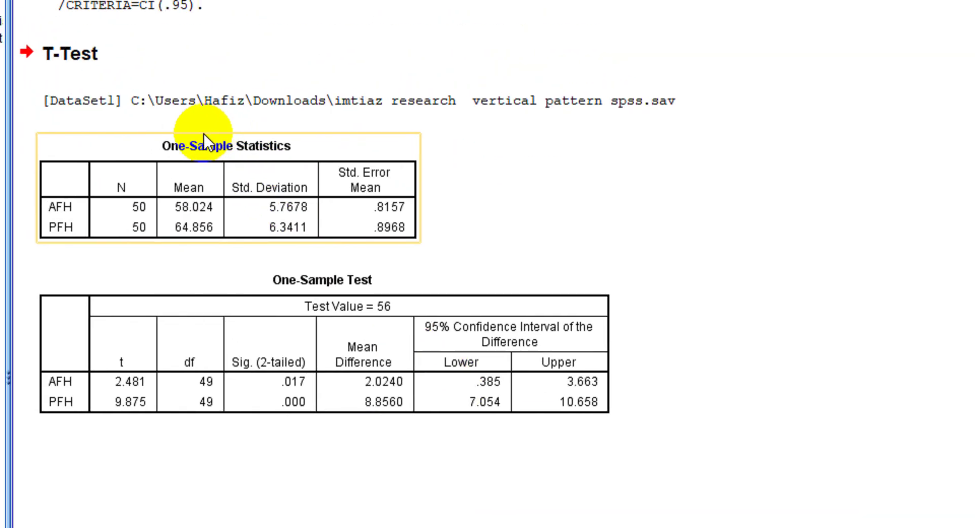
Examine the One-Sample Statistics and One-Sample Test tables in the output for AFH and PFH.
{"action": "left_click", "coordinate": [243, 145]}
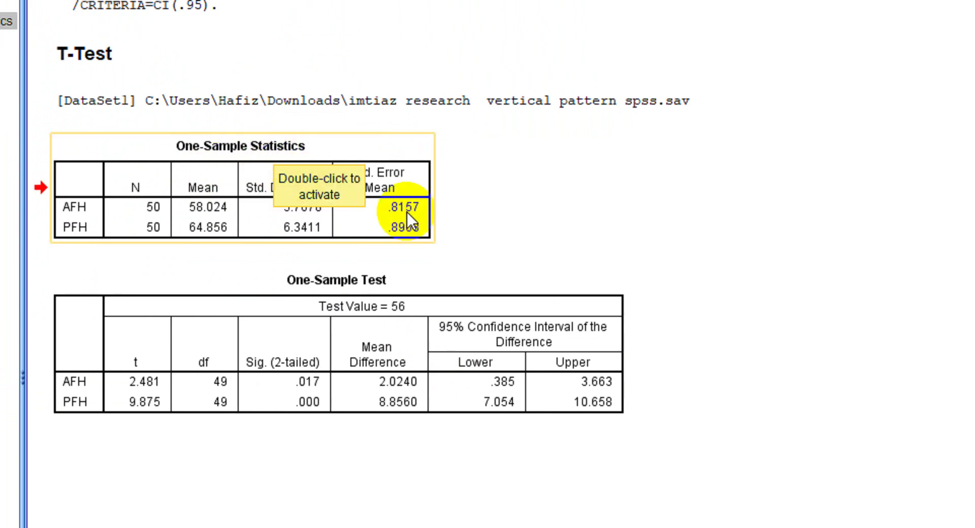
{"action": "left_click", "coordinate": [437, 294]}
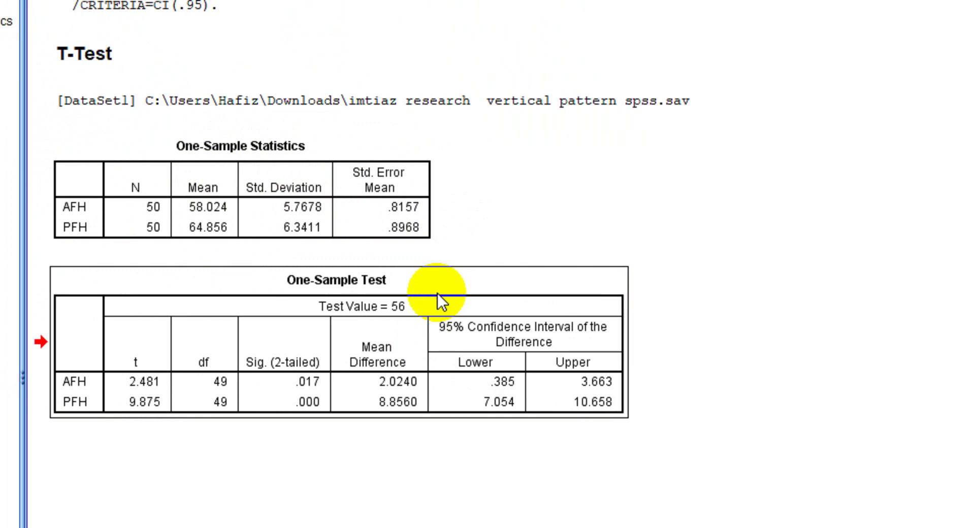
{"action": "left_click", "coordinate": [376, 175]}
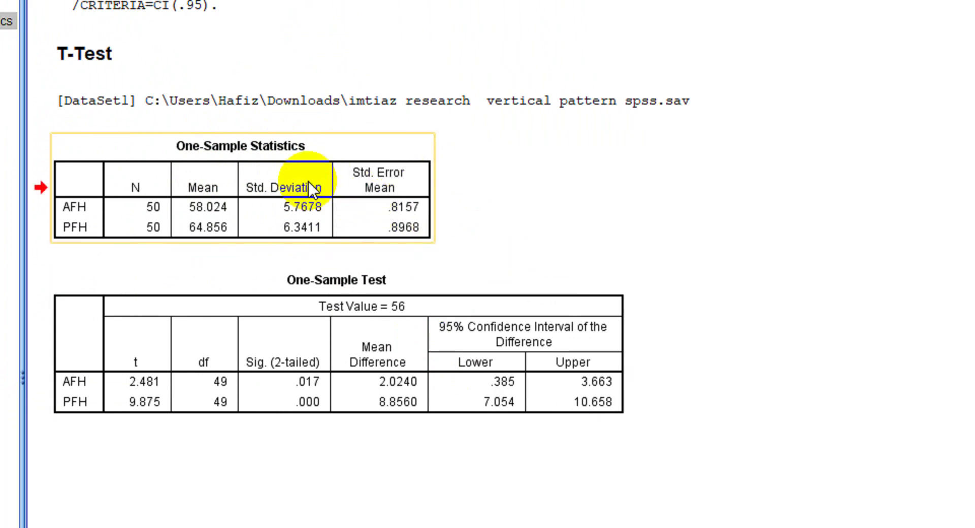